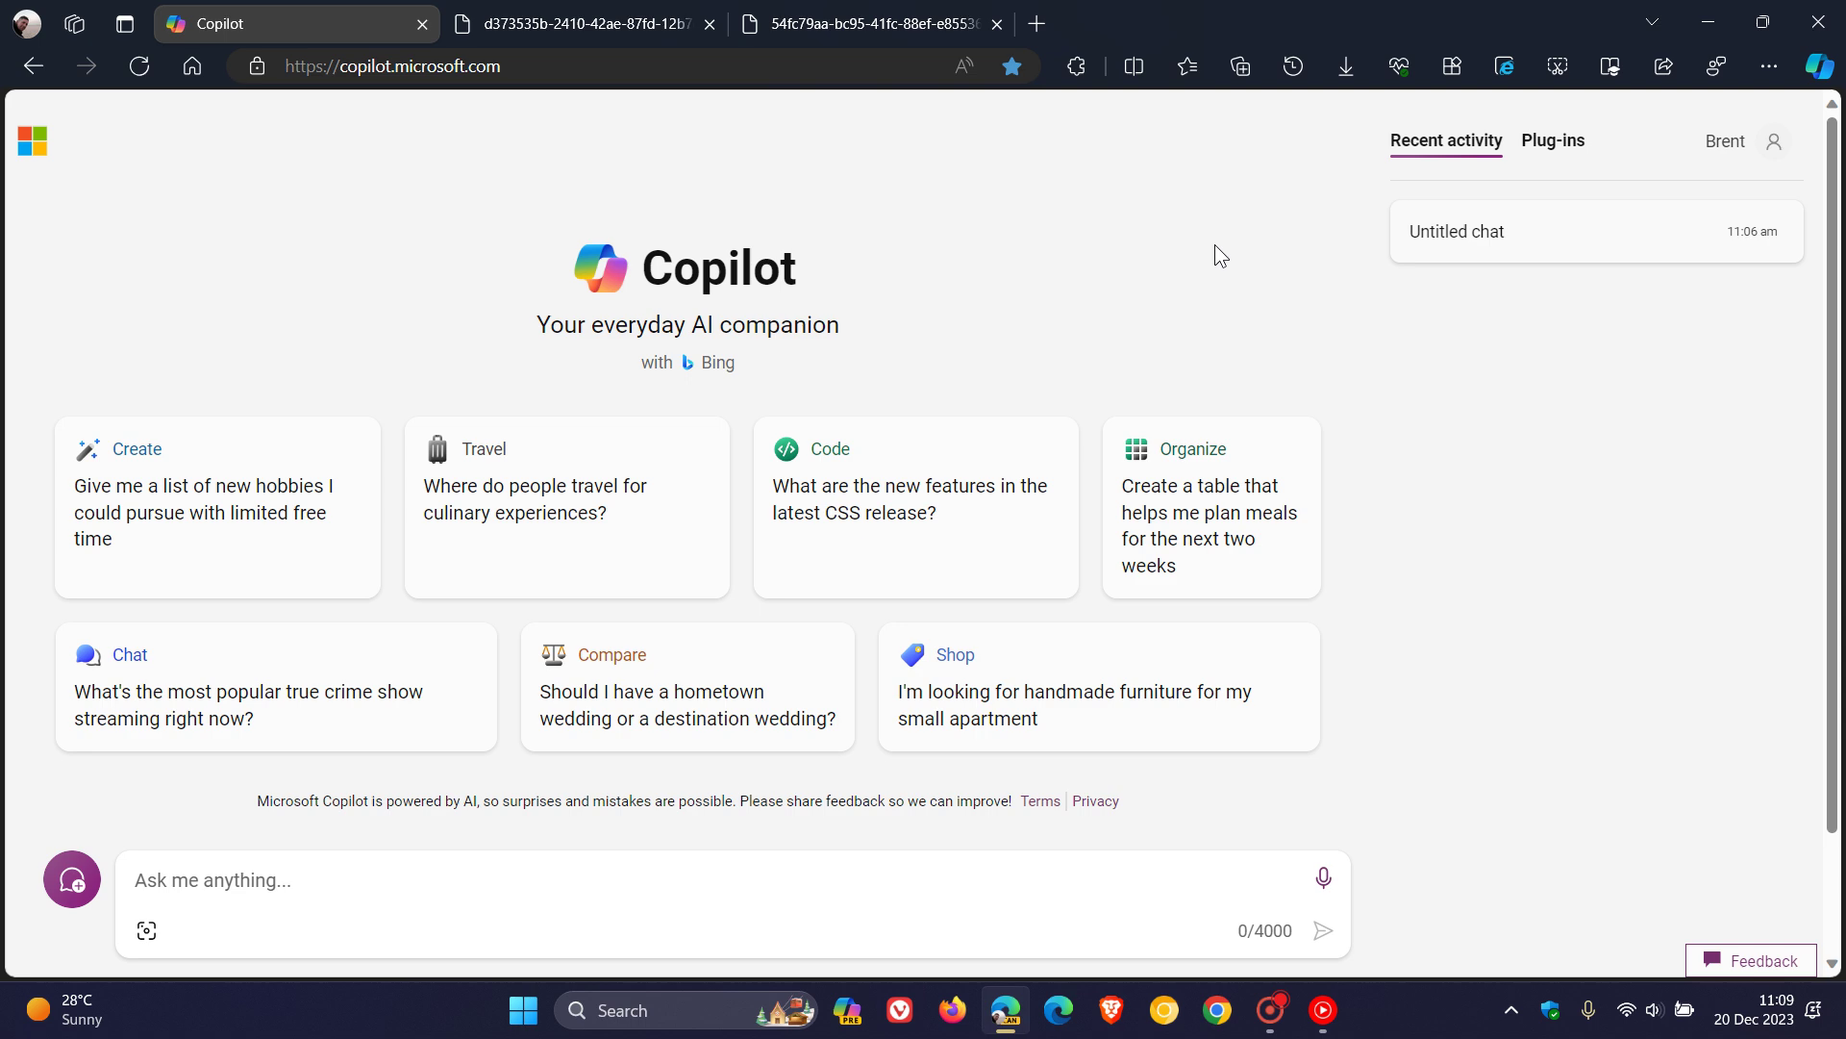
# Show the d373535b blog GIF listing the Instacart, Kayak, Klarna and OpenTable plugins.
pyautogui.click(617, 22)
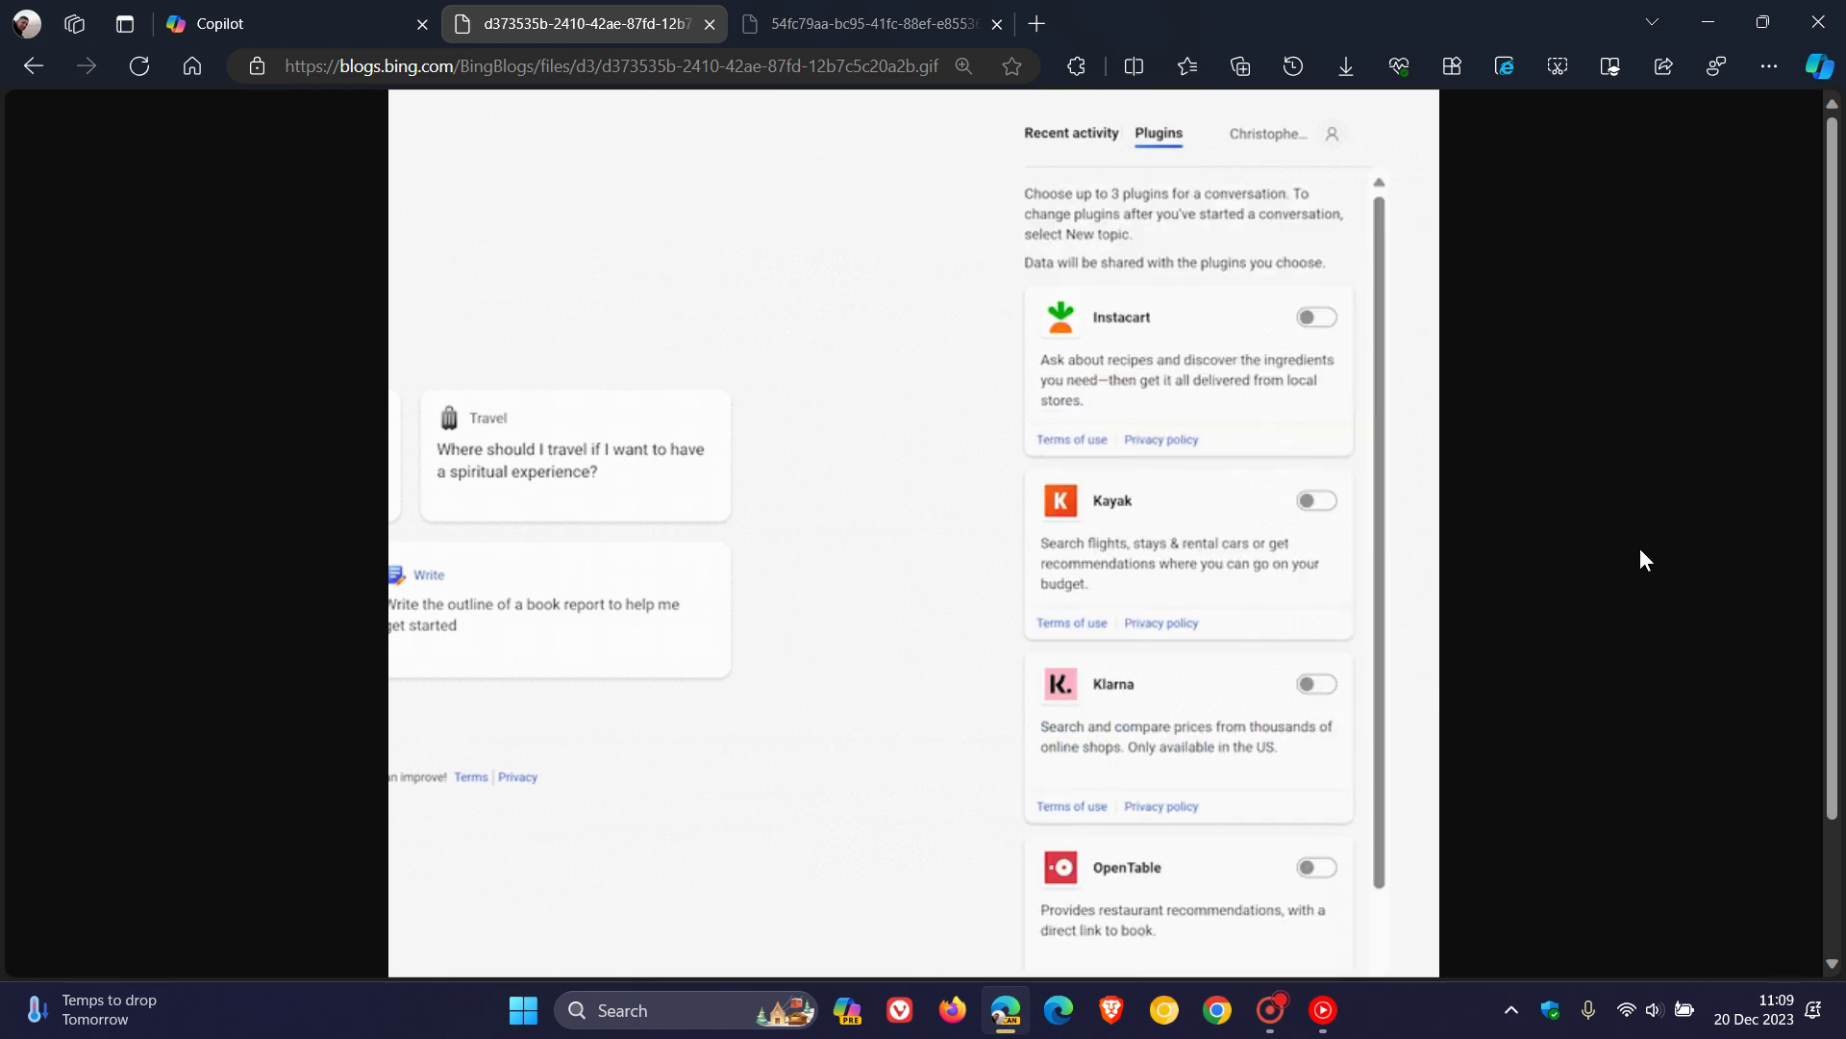
# Show the 54fc79aa GIF of the pet-perspective soulful song prompt for Suno.
pyautogui.click(858, 23)
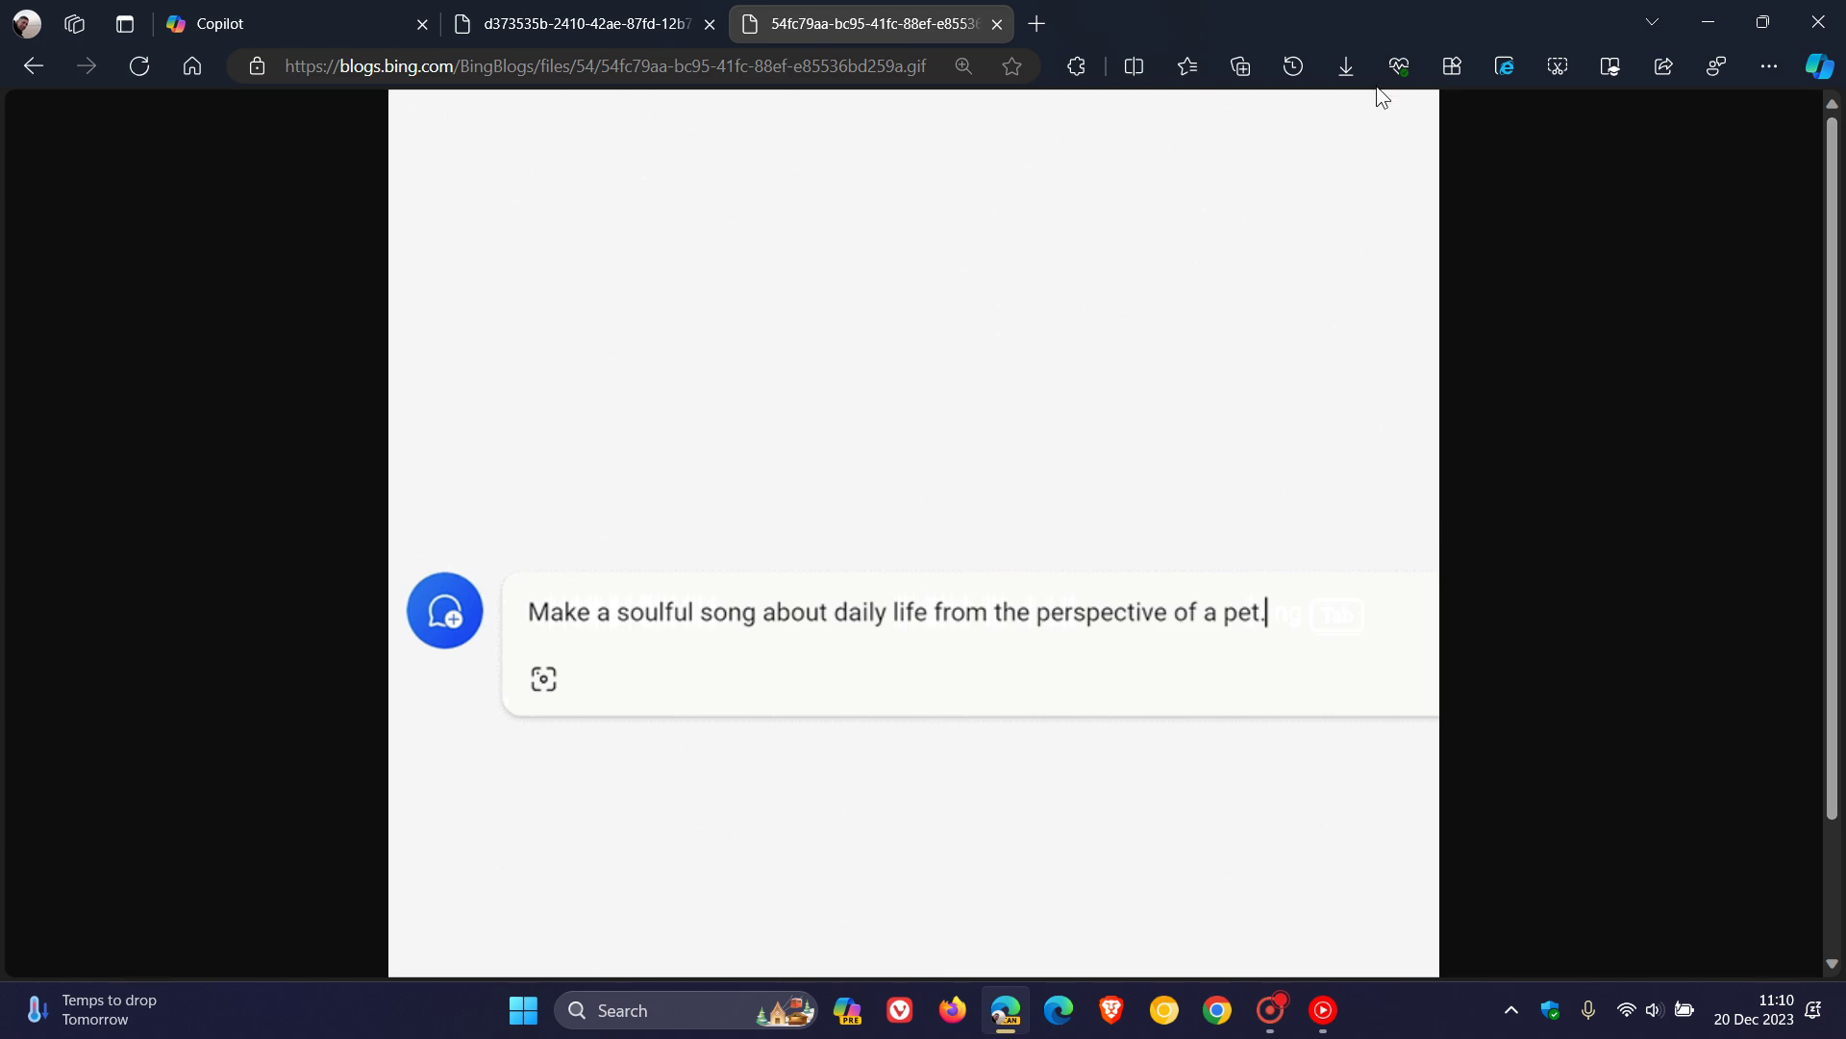
# Return to the d373535b plugin GIF, where the Suno plugin appears switched off.
pyautogui.click(564, 30)
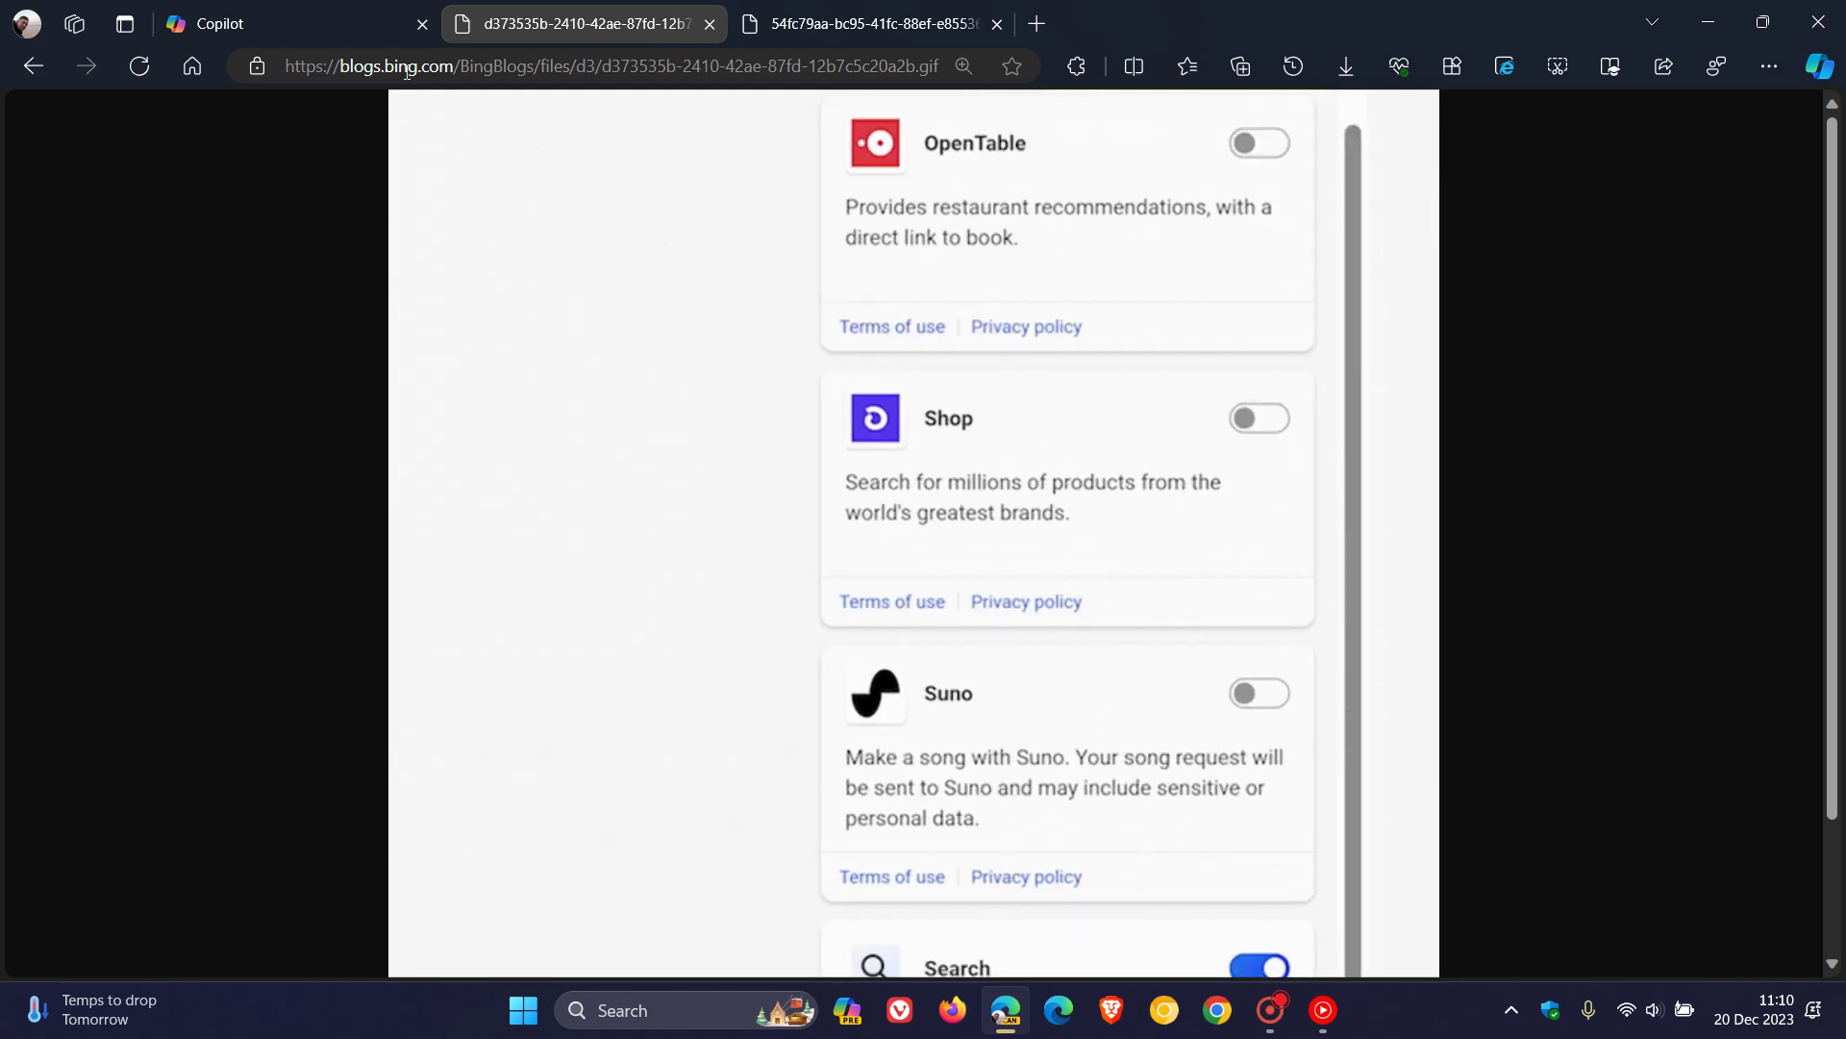
# Show the copilot.microsoft.com home screen with its suggestion cards and empty chat box.
pyautogui.click(337, 25)
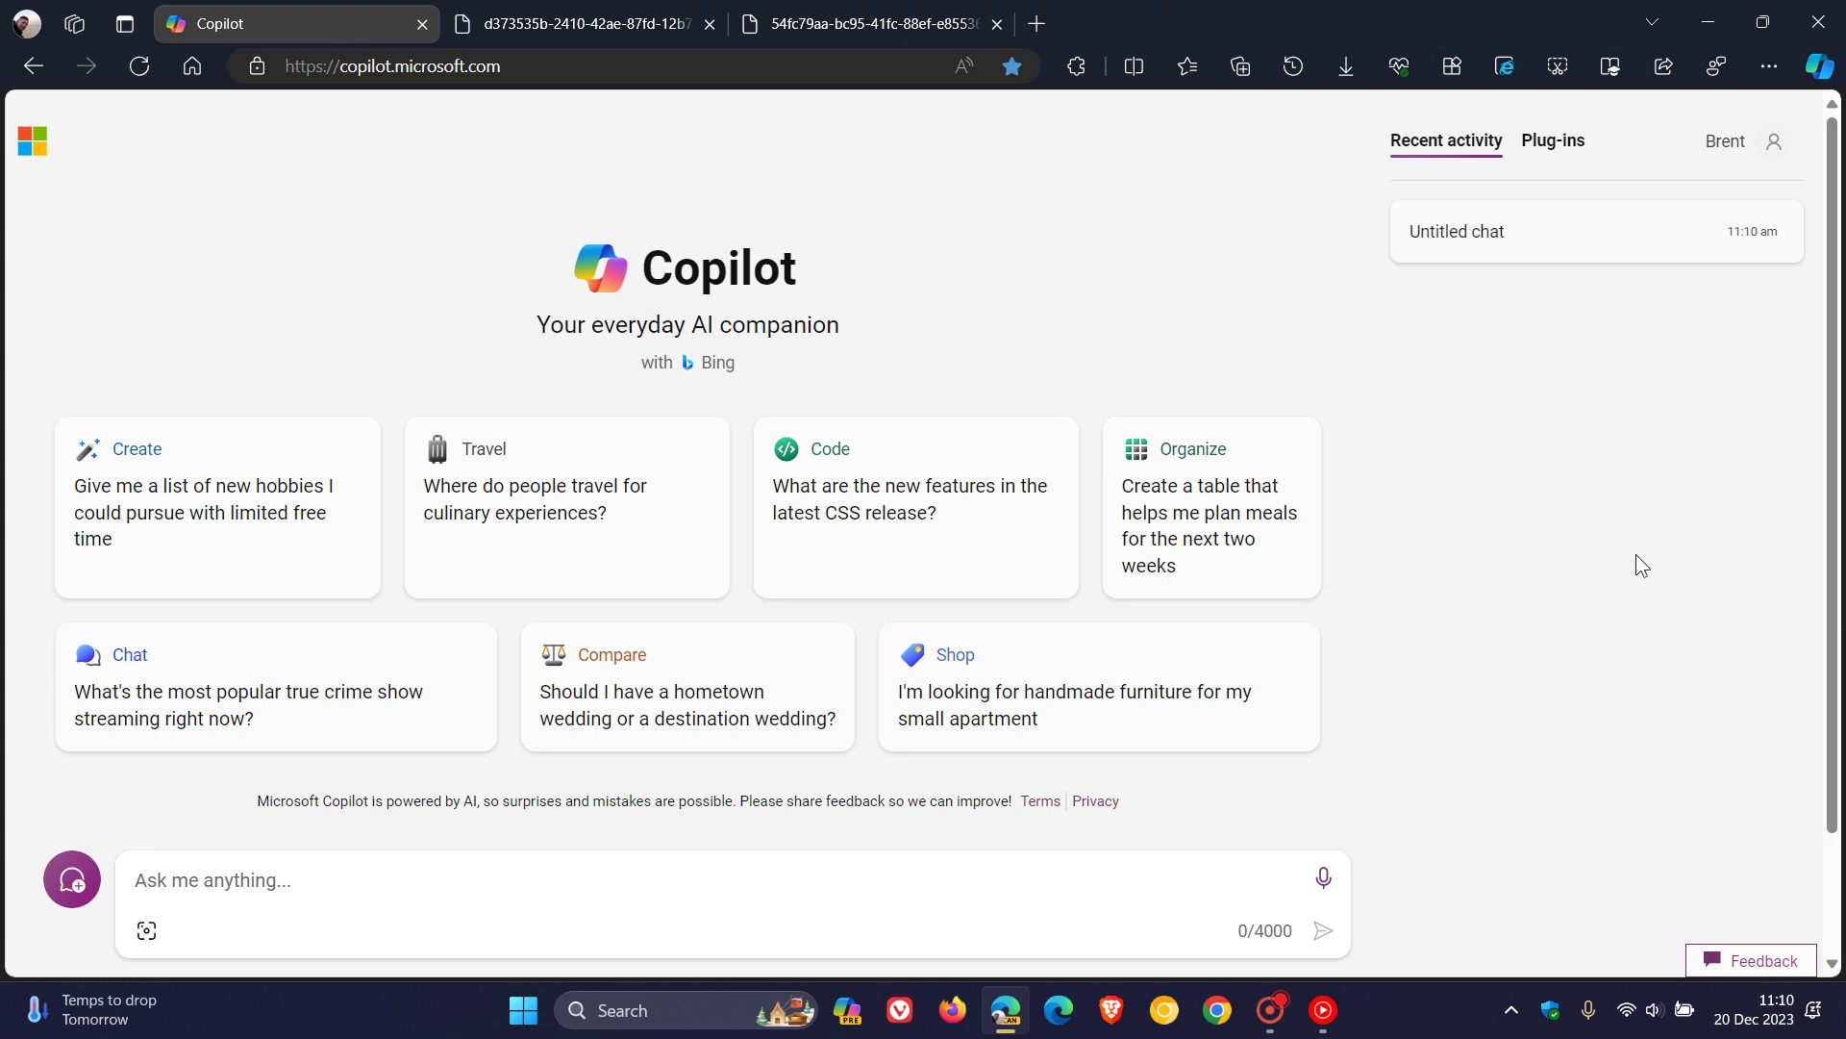